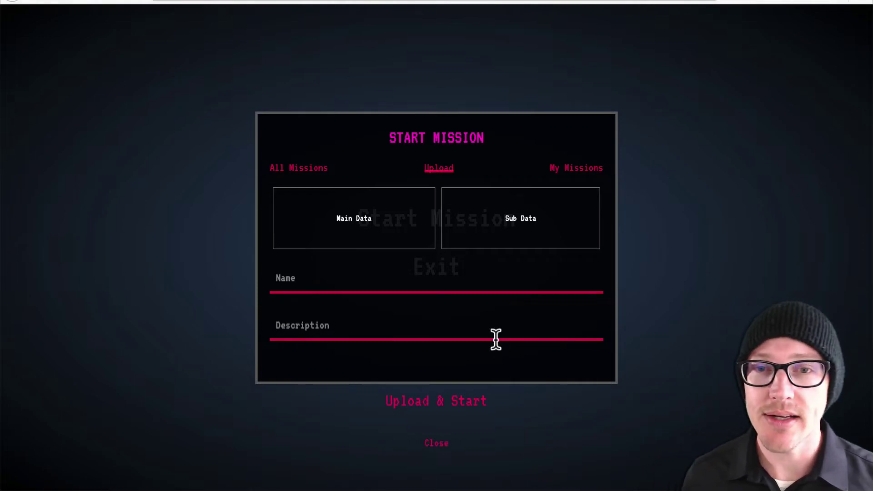
Switch to Smaart to view the LR LF @L wHPF 80Hz transfer function measurement.
key(super+Tab)
key(super+Tab)
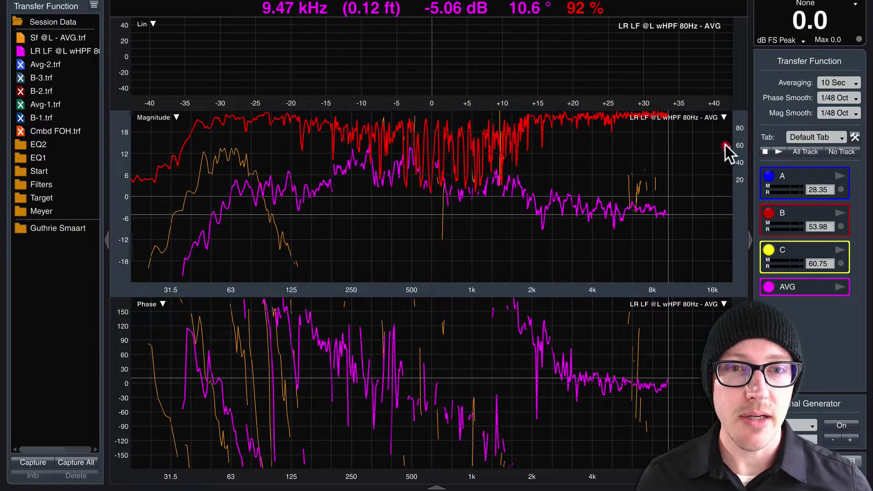
click(854, 98)
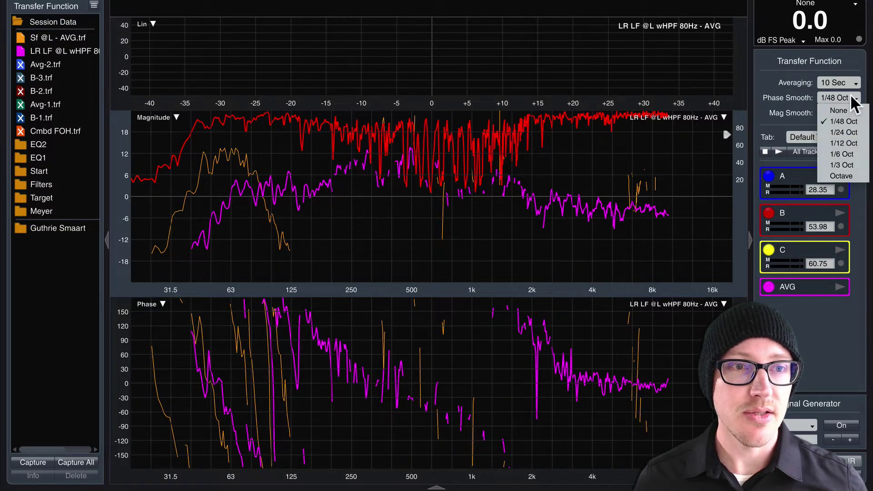
click(847, 166)
click(845, 113)
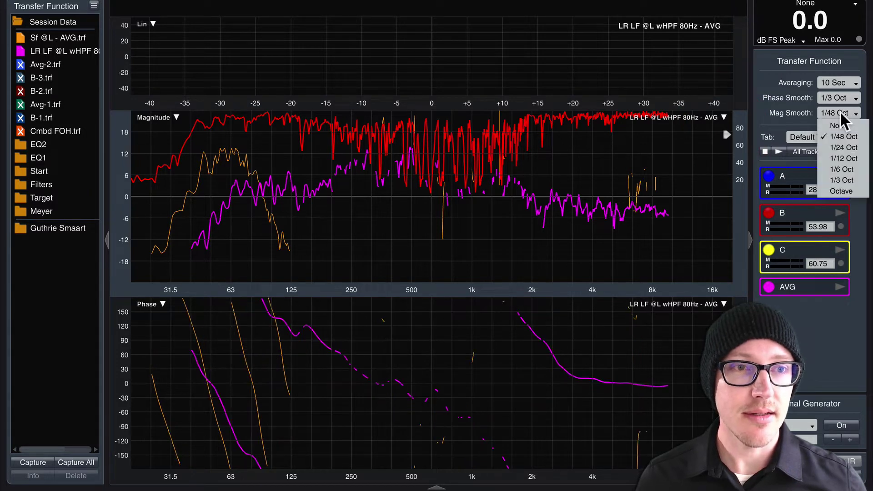
click(841, 180)
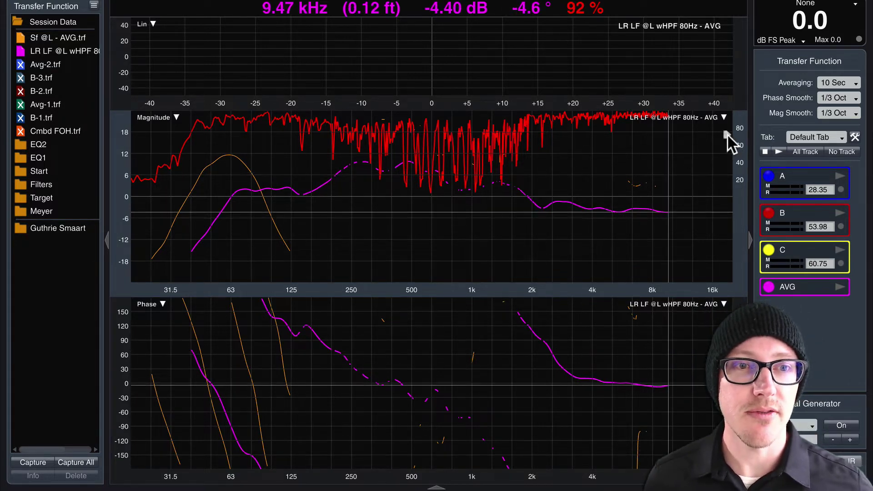
drag(726, 132, 725, 207)
click(837, 113)
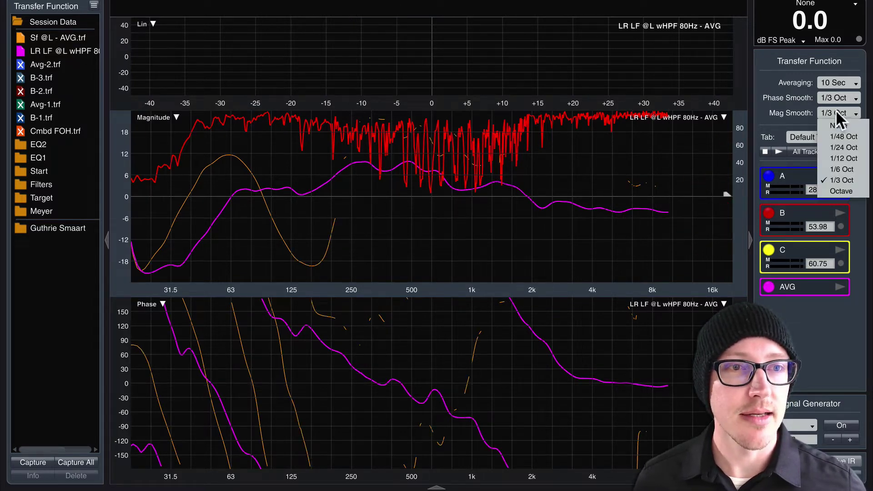
click(835, 135)
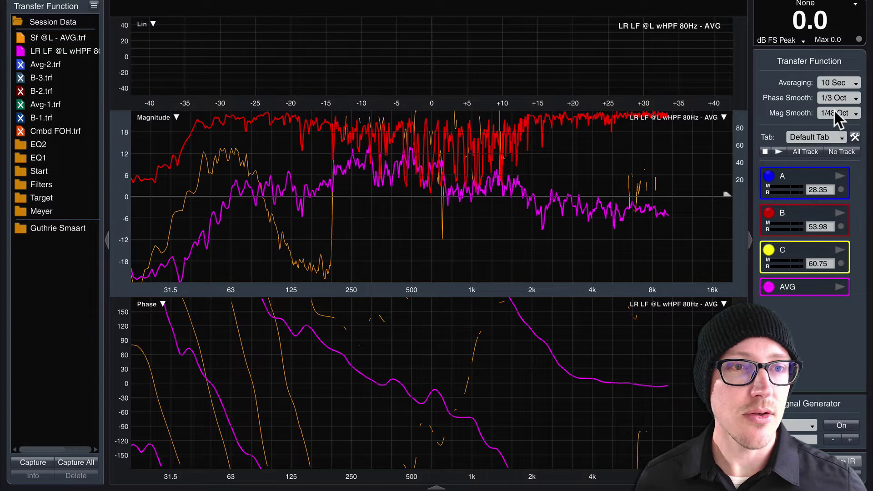
click(834, 97)
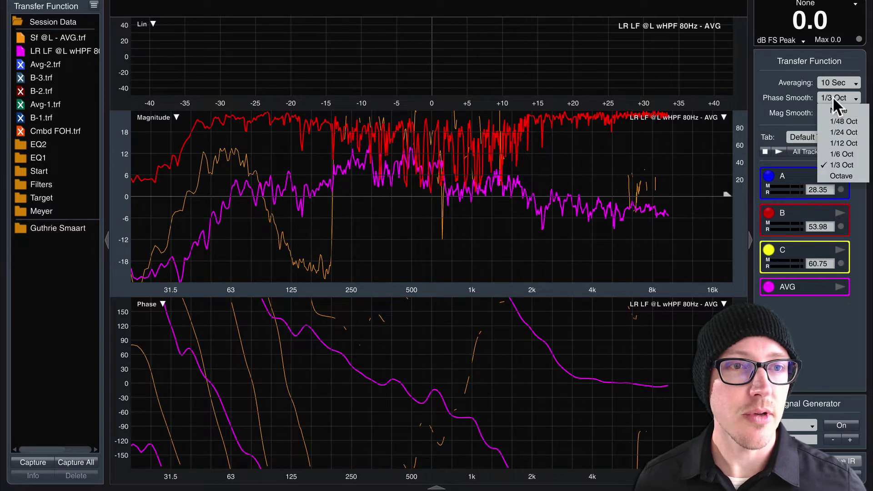
click(842, 120)
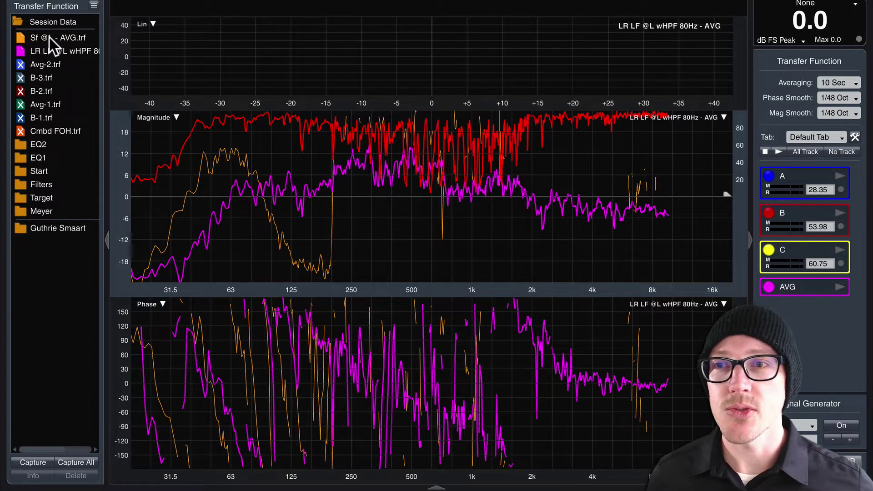
Copy the LR LF @L wHPF 80Hz trace from Session Data as ASCII text.
click(72, 35)
ctrl+click(72, 51)
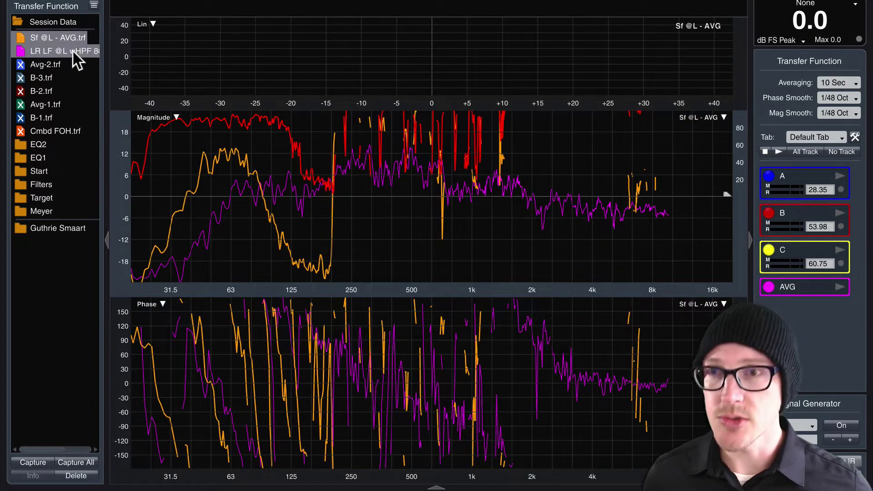
click(94, 5)
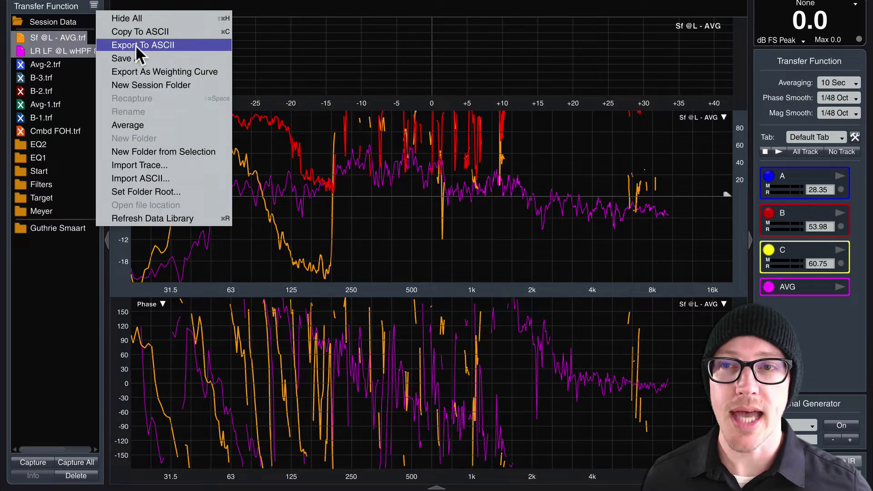
click(61, 53)
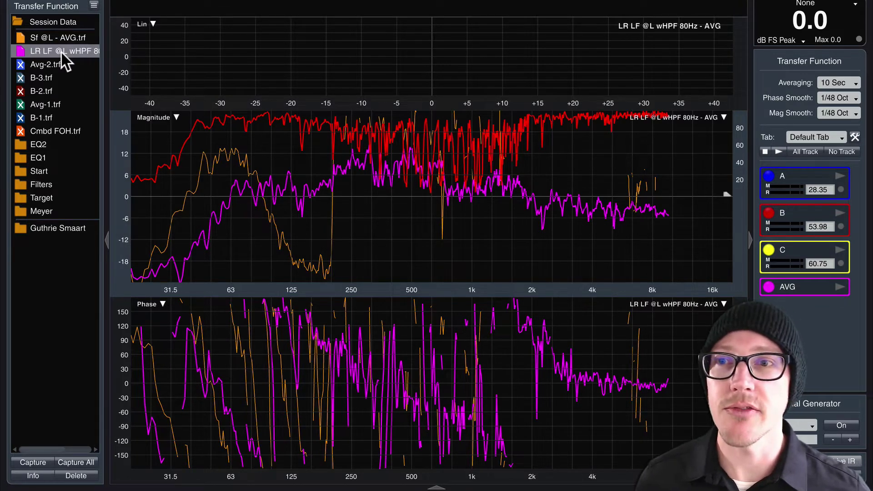
right_click(61, 52)
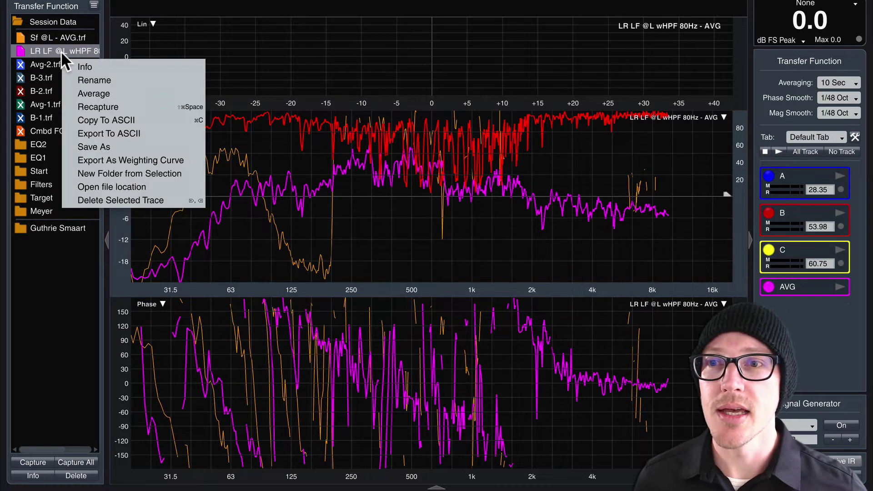
click(110, 120)
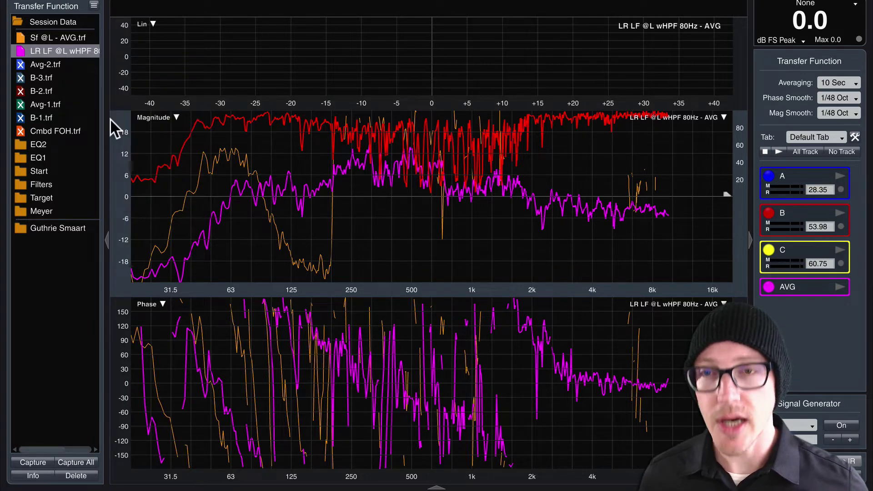
Launch TextEdit through Spotlight search.
key(super+space)
text(text)
key(Return)
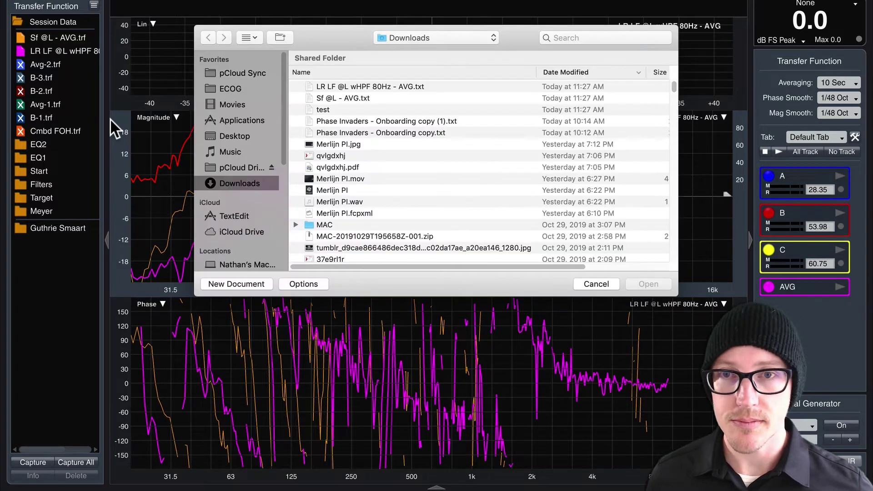
Paste the copied trace data into a new TextEdit document and make it plain text.
click(255, 284)
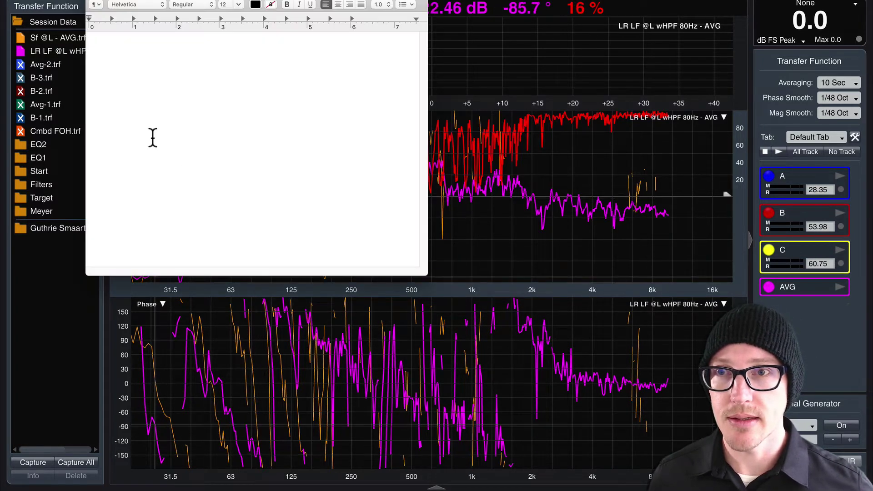
key(super+v)
click(142, 7)
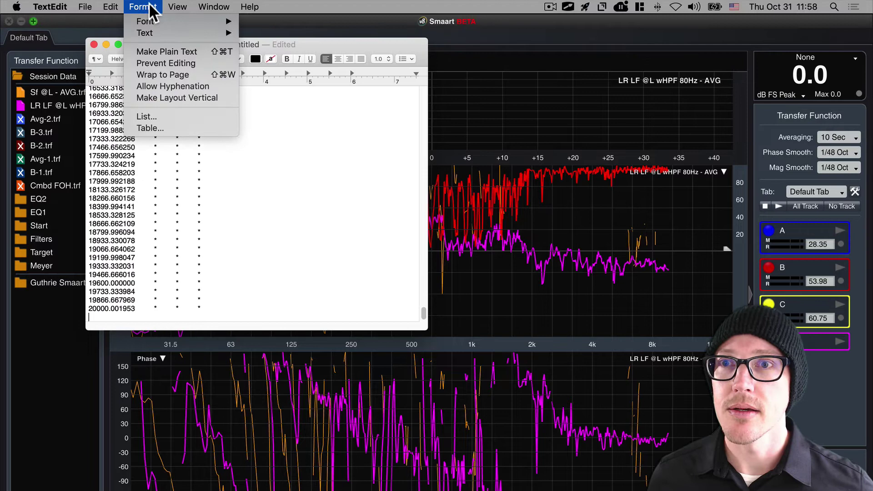
click(160, 51)
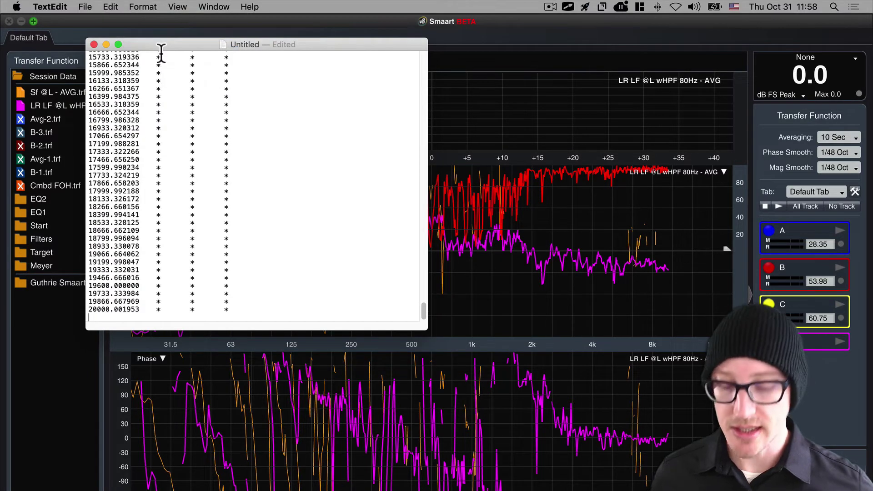
Save the document as 'main' in UTF-8, then quit TextEdit, discarding the untitled document.
key(super+s)
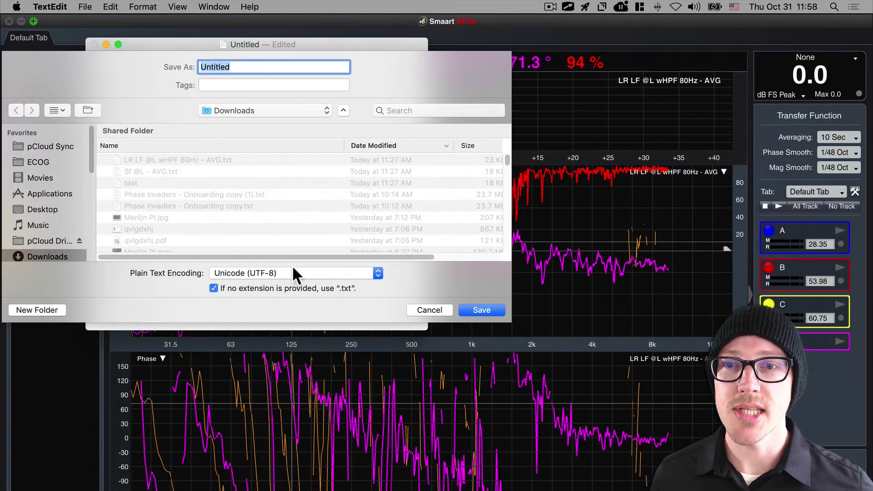
click(294, 271)
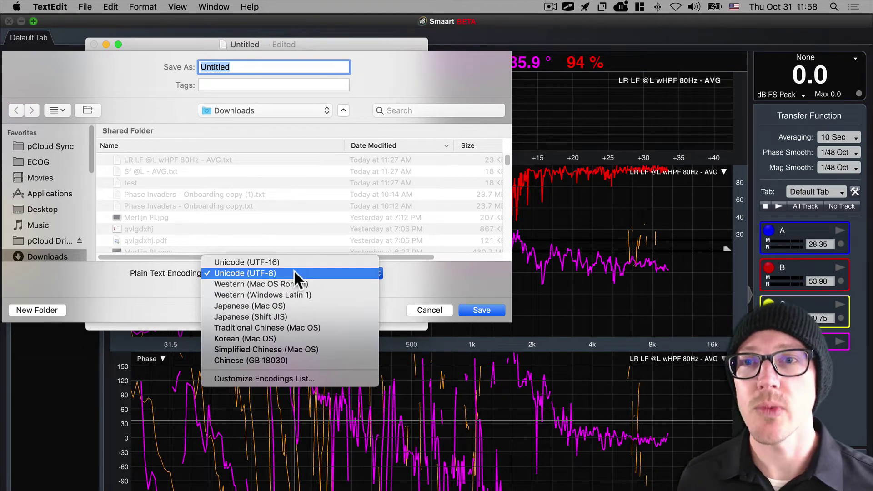
click(294, 272)
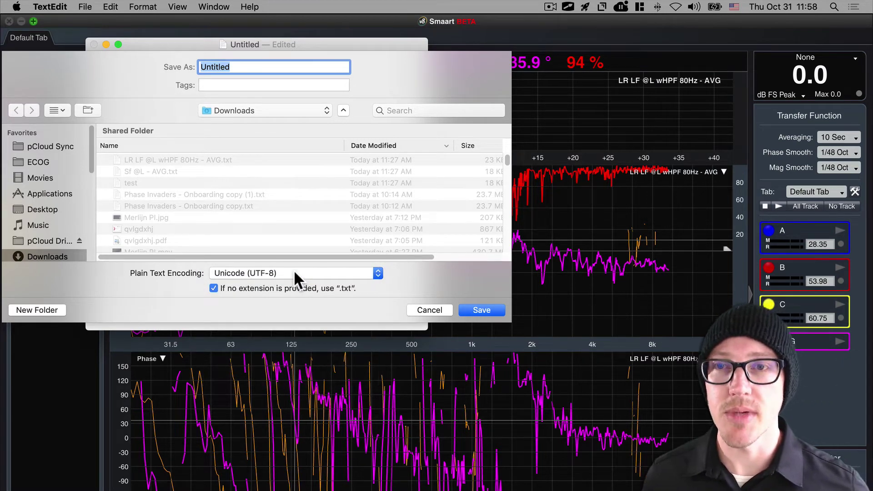
text(main)
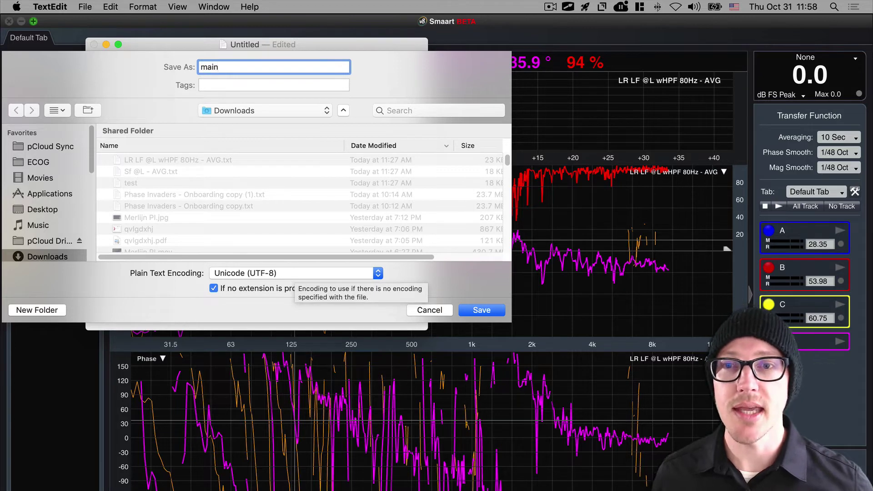
click(424, 308)
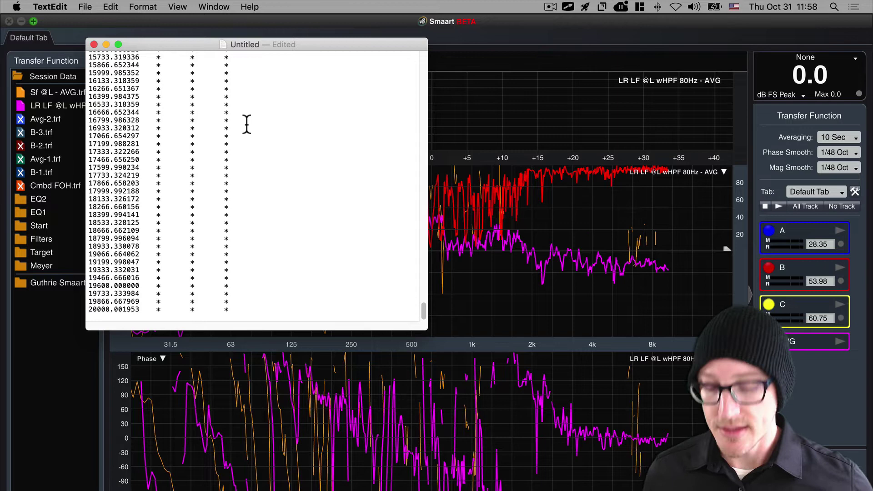
key(super+q)
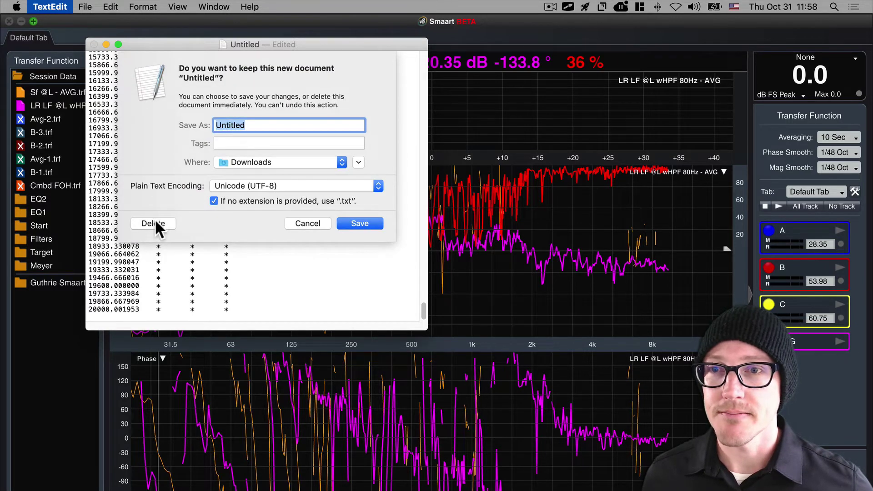
click(154, 223)
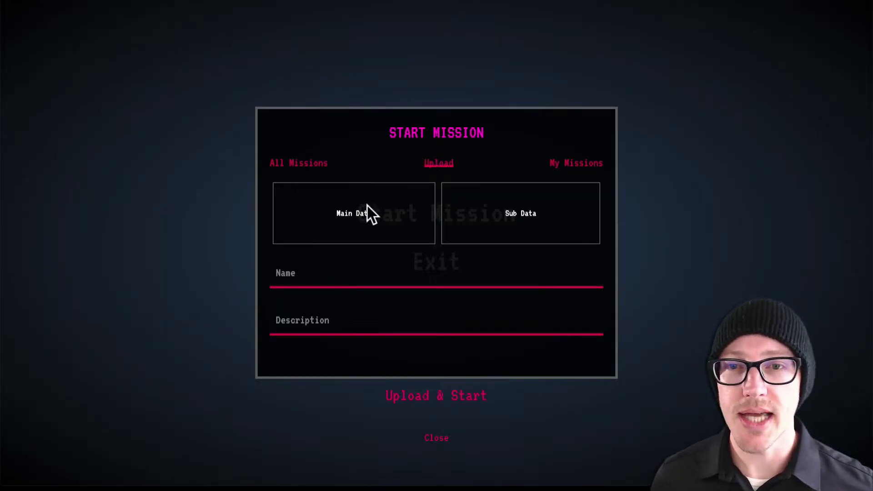
Load LR LF @L wHPF 80Hz - AVG.txt as Main Data and Sf @L - AVG.txt as Sub Data.
click(360, 219)
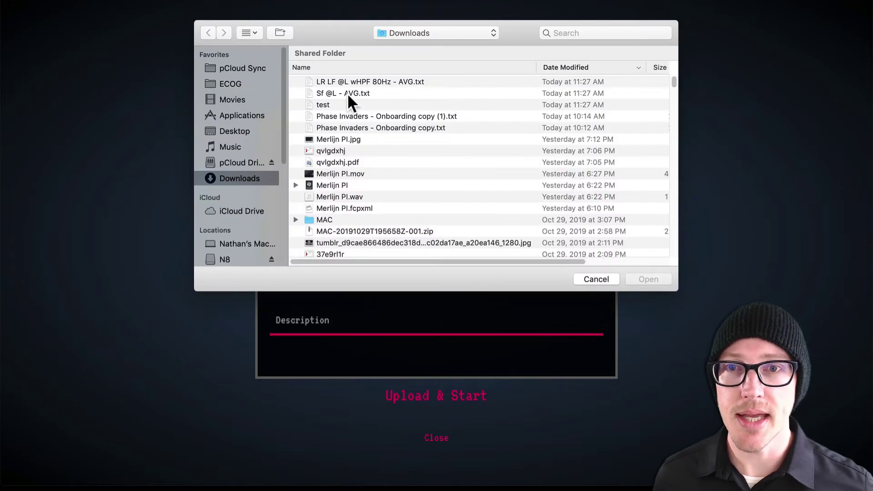
click(343, 81)
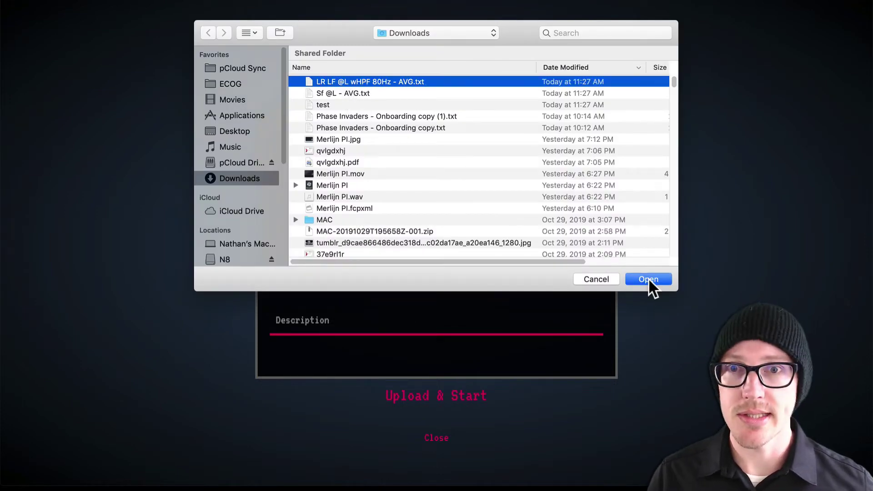
key(Return)
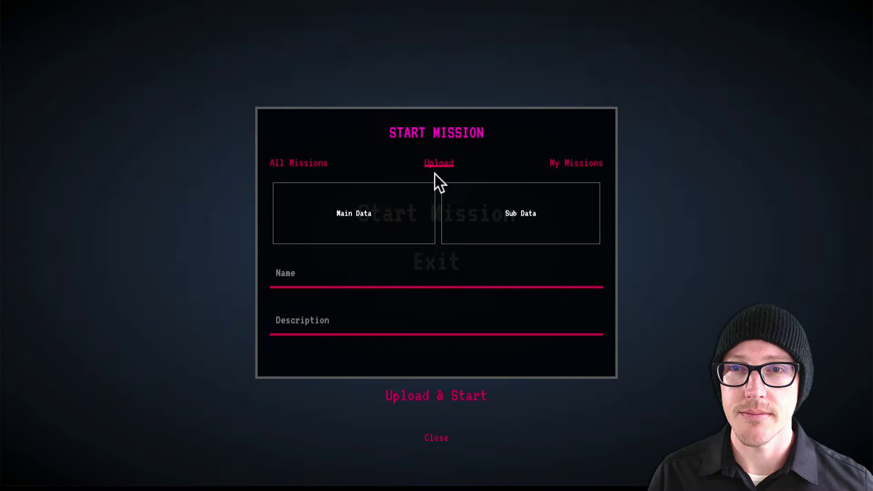
click(526, 215)
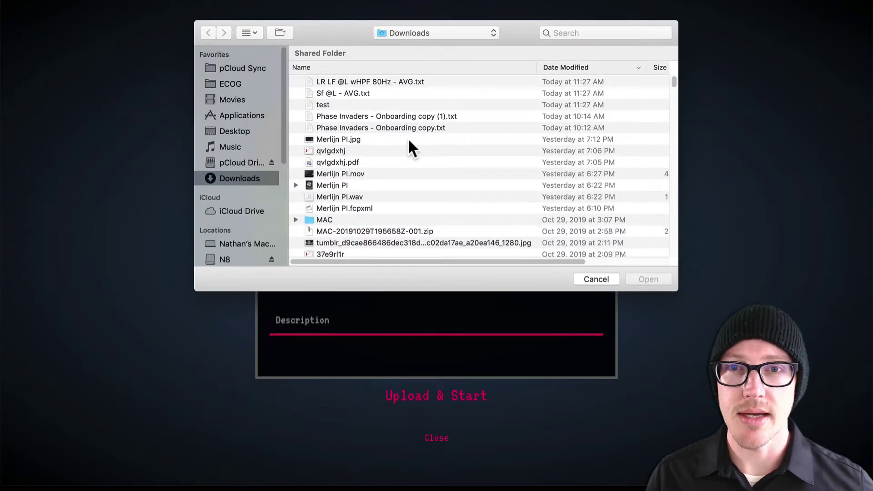
click(356, 93)
click(648, 278)
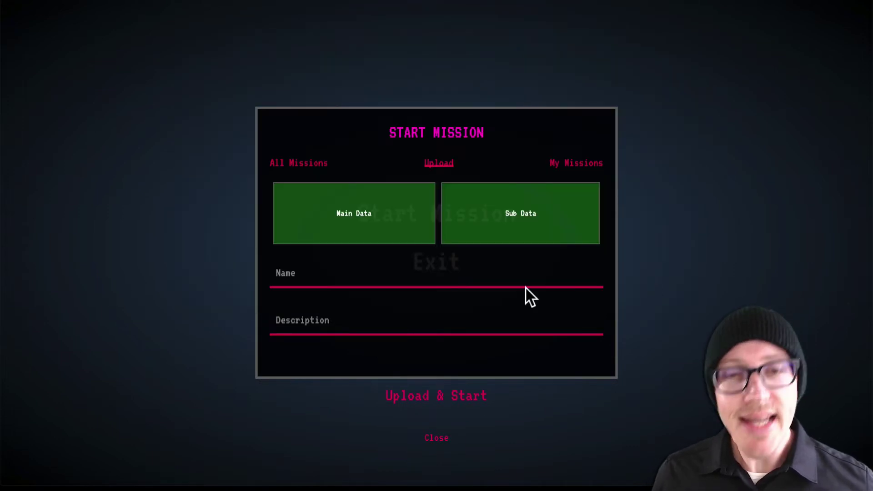
Paste 'JBL VRX 932 + 918 Dallas, TX, Renaissance Hotel' into the mission Name field.
click(492, 279)
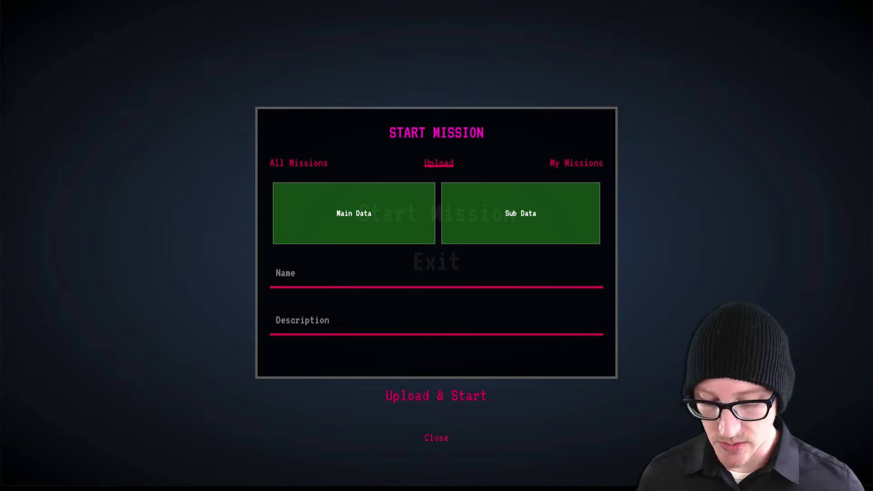
click(318, 273)
key(ctrl+v)
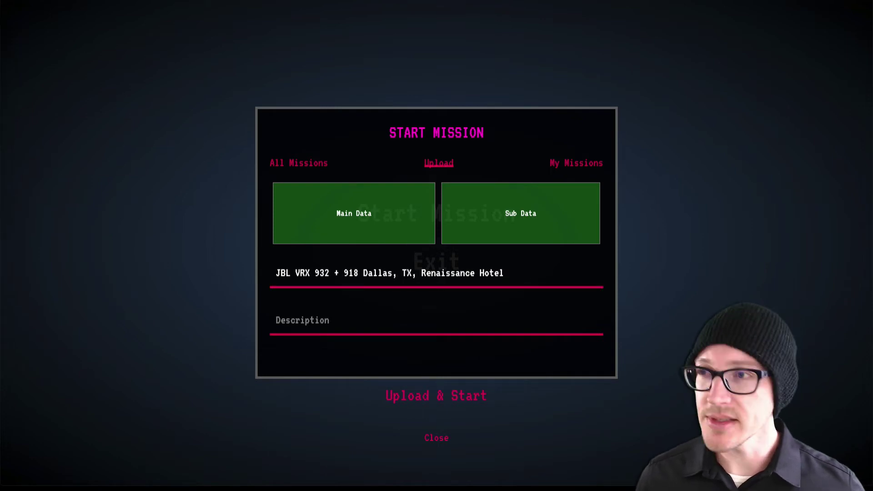
click(297, 314)
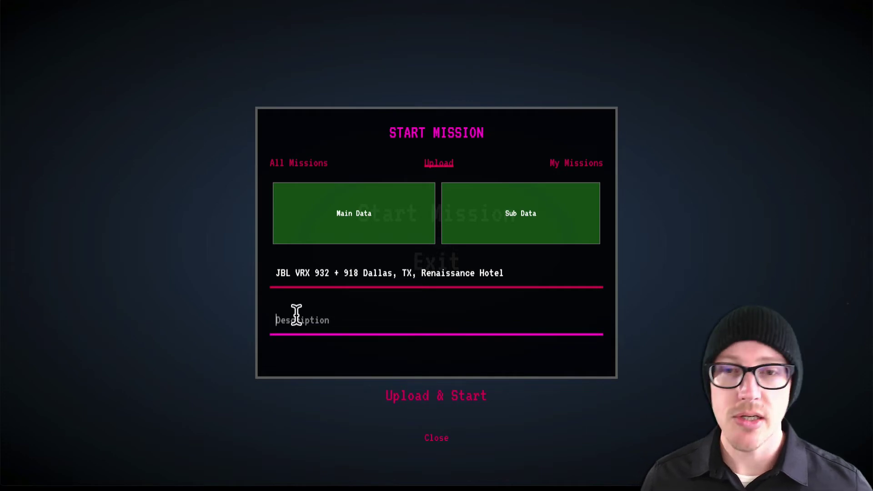
key(ctrl+v)
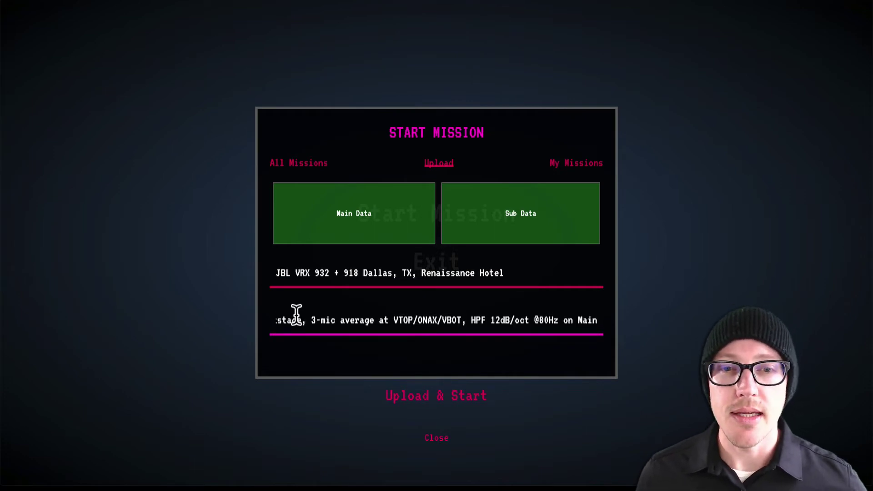
key(Home)
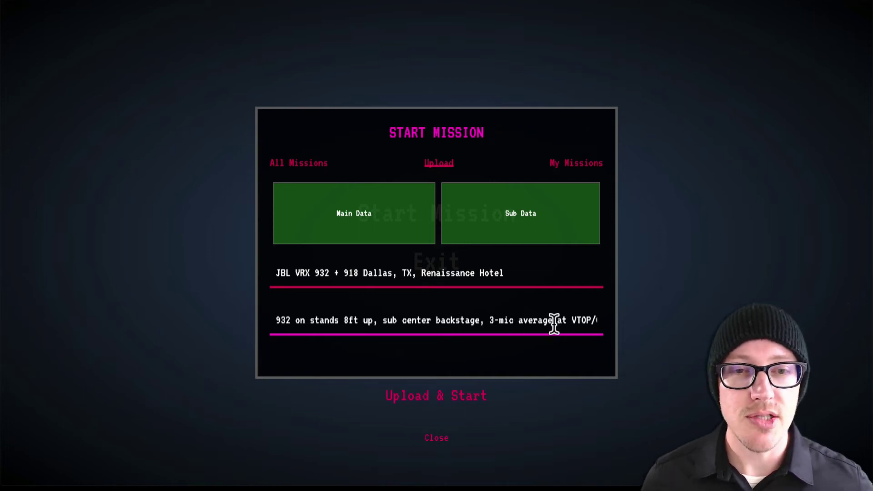
text(NA)
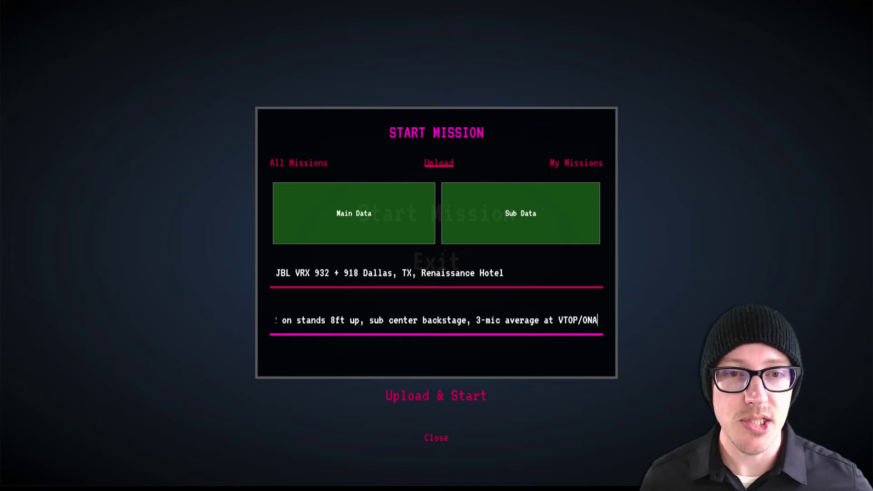
text(X/VBOT, HPF 12dB/oct)
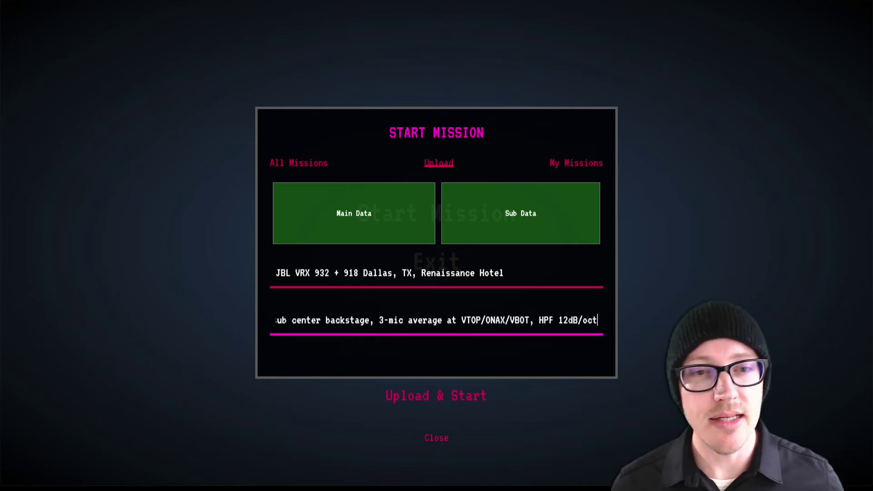
text( @80Hz on Main)
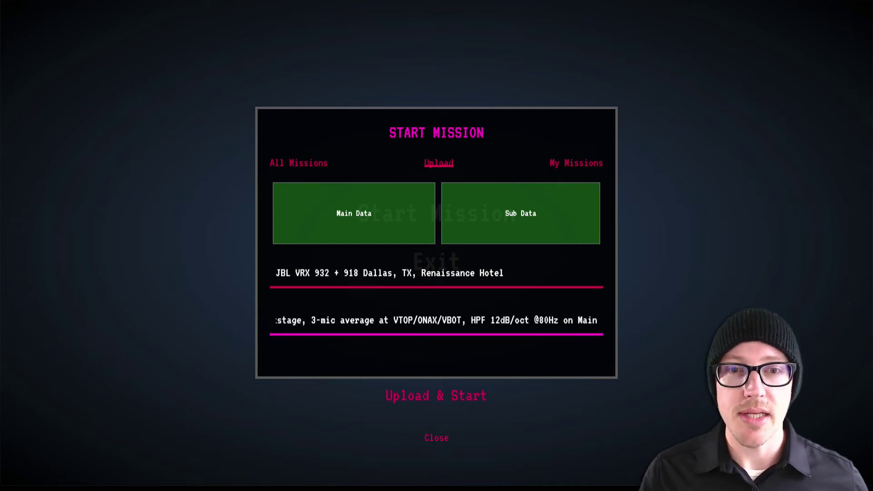
click(455, 395)
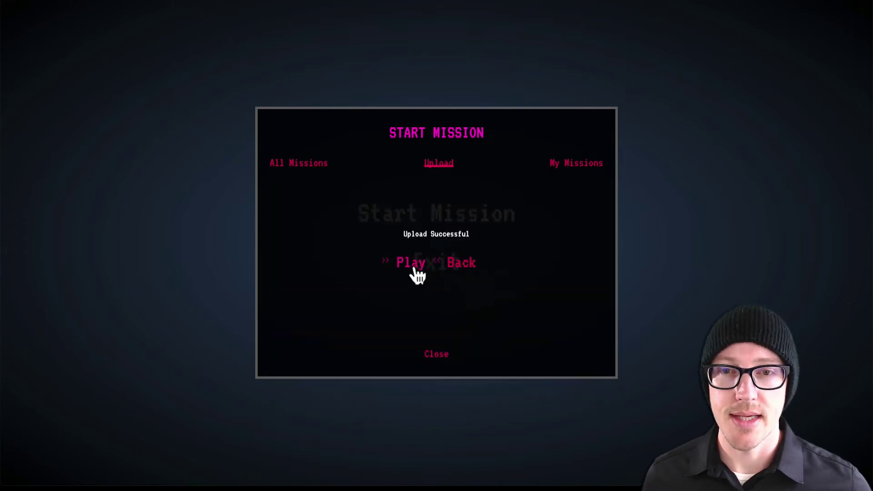
Play the uploaded mission and reset the graph zoom to the full frequency range.
click(413, 263)
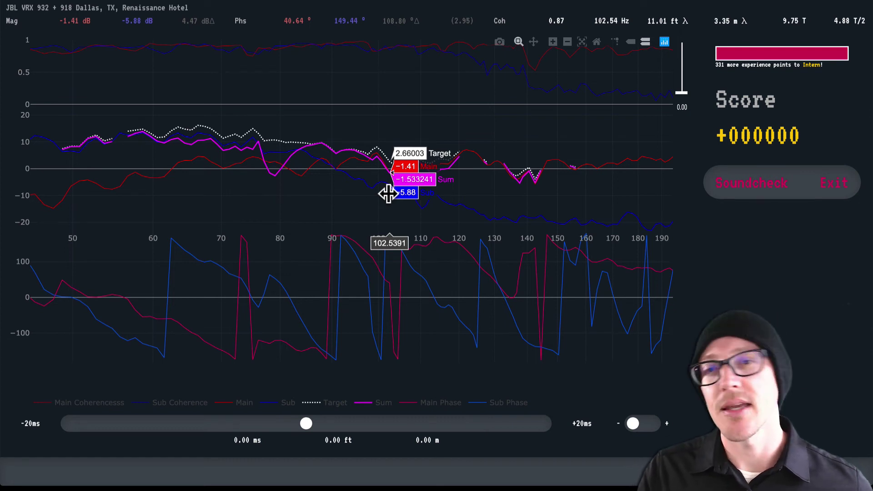
double_click(378, 174)
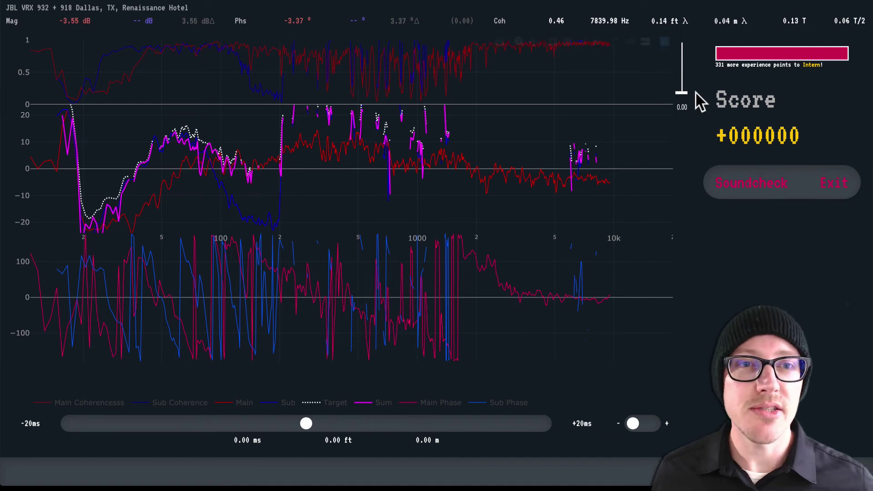
Raise the coherence cutoff to 0.62 and zoom the plot to about 30–180 Hz.
drag(680, 94, 681, 62)
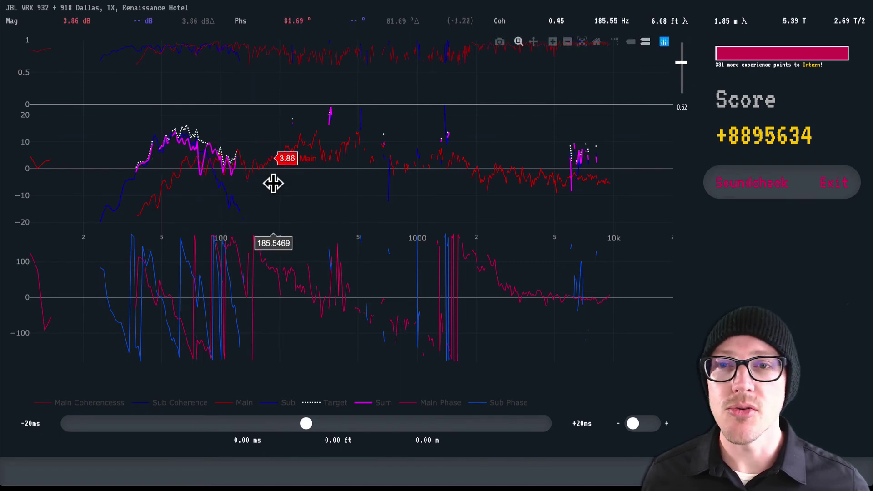
drag(273, 183, 121, 176)
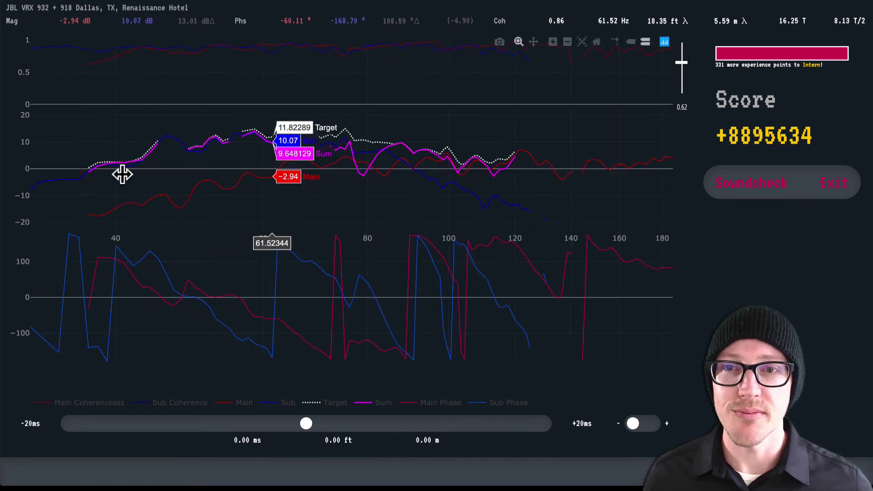